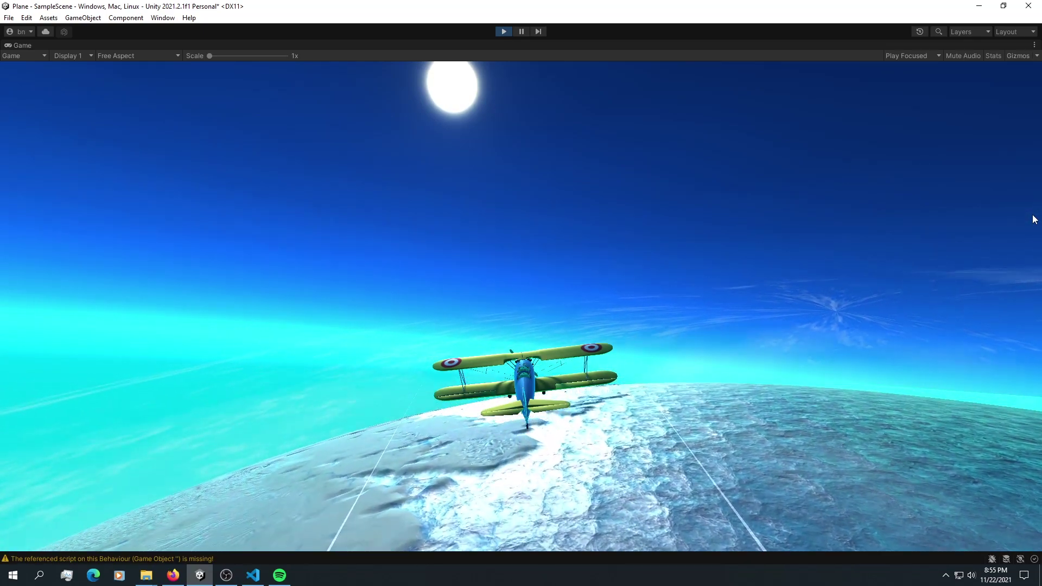
# Step: Look over the yellow biplane in the game and from several angles in the scene
pyautogui.press('a')
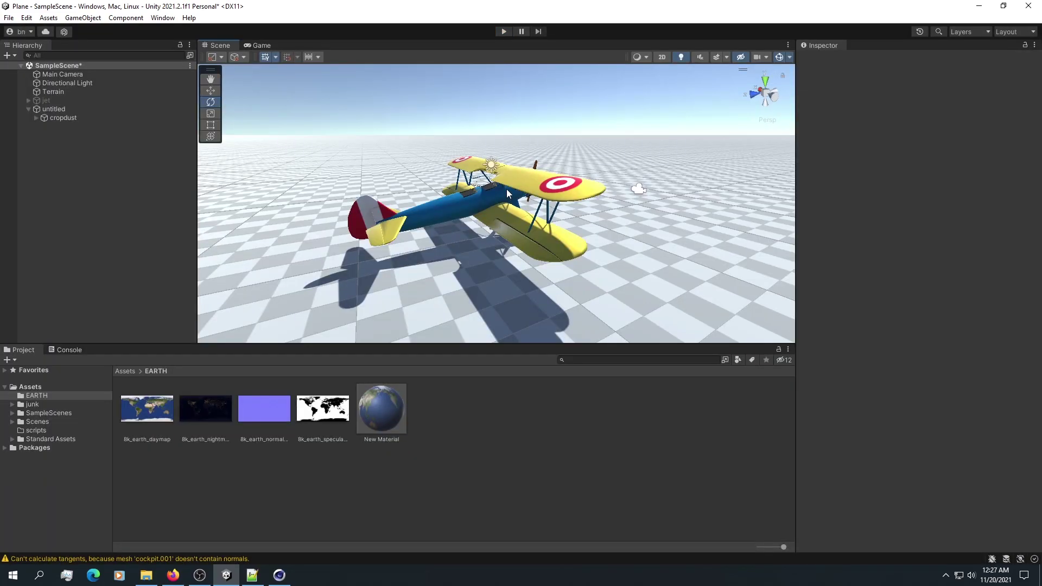
pyautogui.keyDown('alt'); pyautogui.moveTo(554, 173); pyautogui.dragTo(396, 200); pyautogui.keyUp('alt')
pyautogui.keyDown('alt'); pyautogui.moveTo(564, 190); pyautogui.dragTo(515, 188); pyautogui.keyUp('alt')
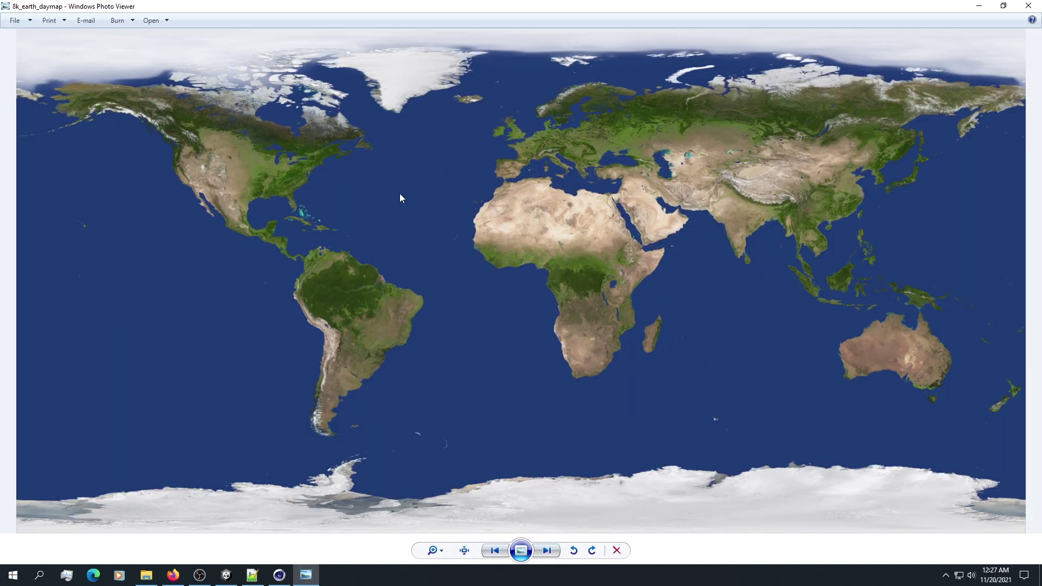
# Step: View the 8k_earth_daymap texture closely and apply the Earth material New Material to the Sphere object
pyautogui.scroll(4, 232, 181)
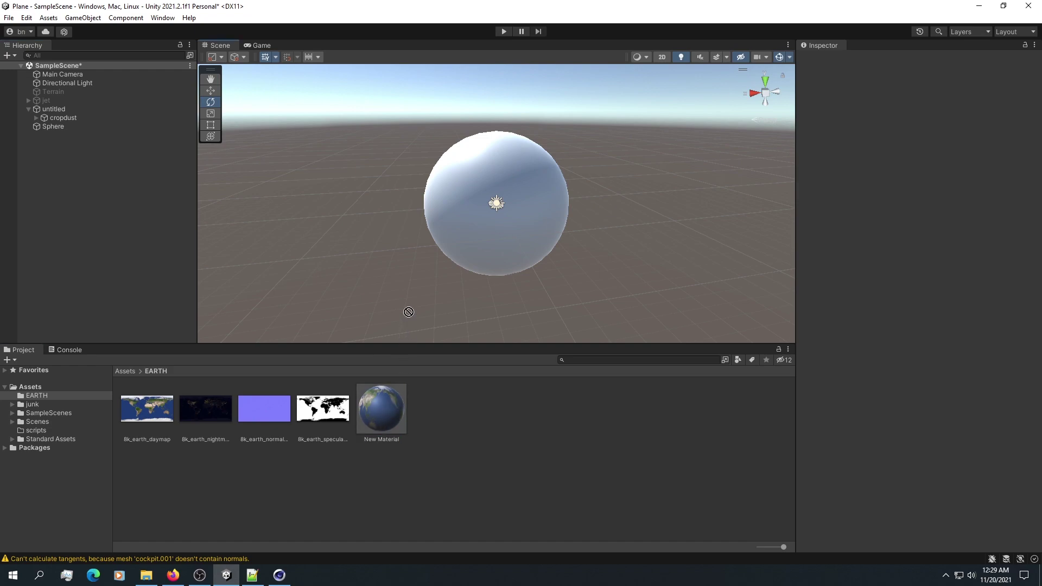
pyautogui.moveTo(408, 311); pyautogui.dragTo(468, 223)
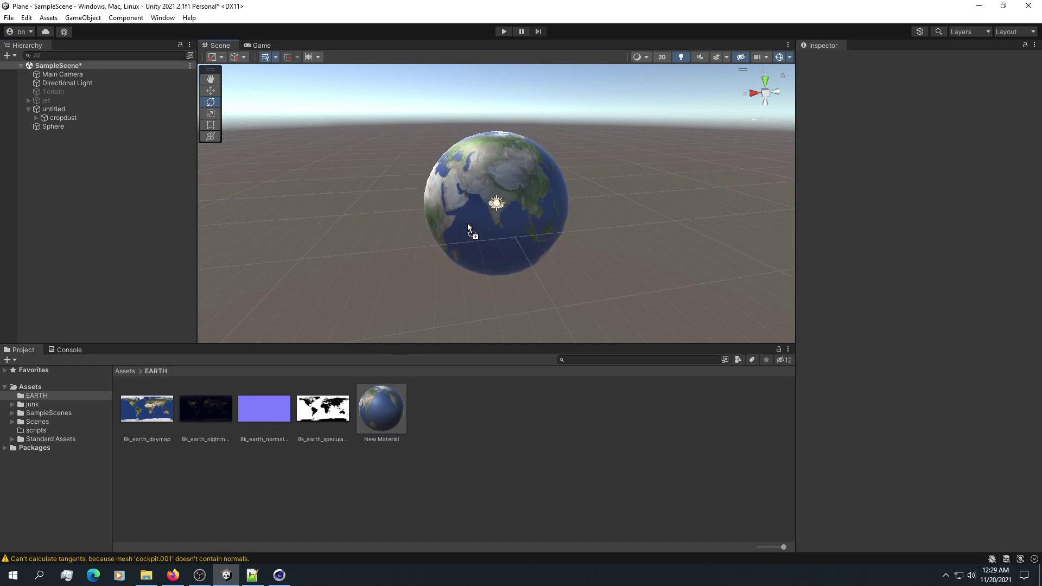
# Step: Examine the textured Earth sphere from several sides, especially how the map wraps around the pole
pyautogui.scroll(3, 482, 168)
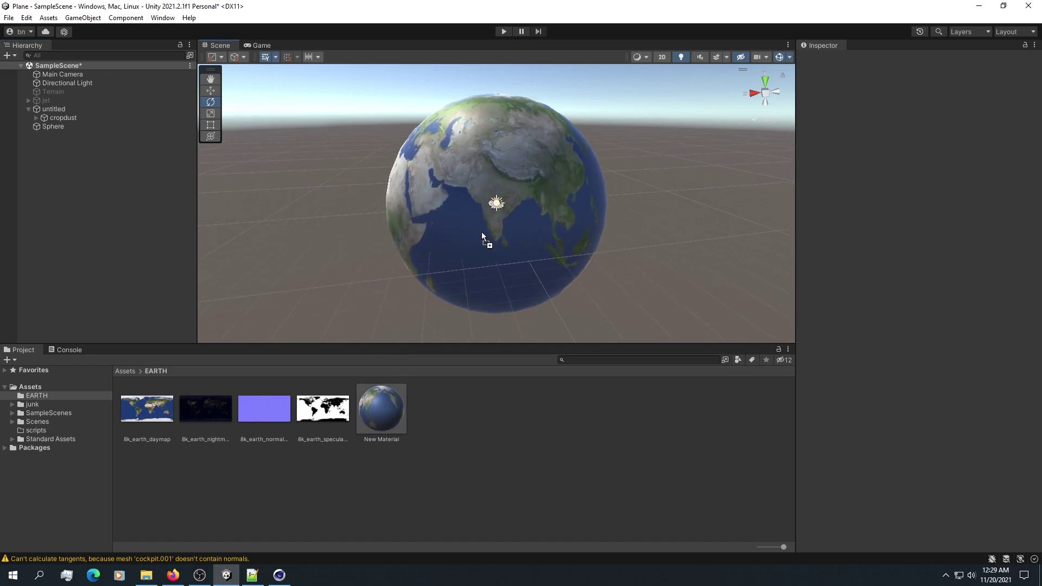
pyautogui.keyDown('alt'); pyautogui.moveTo(459, 193); pyautogui.dragTo(645, 148); pyautogui.keyUp('alt')
pyautogui.keyDown('alt'); pyautogui.moveTo(426, 148); pyautogui.dragTo(570, 255); pyautogui.keyUp('alt')
pyautogui.keyDown('alt'); pyautogui.moveTo(496, 109); pyautogui.dragTo(510, 217); pyautogui.keyUp('alt')
pyautogui.scroll(5, 497, 124)
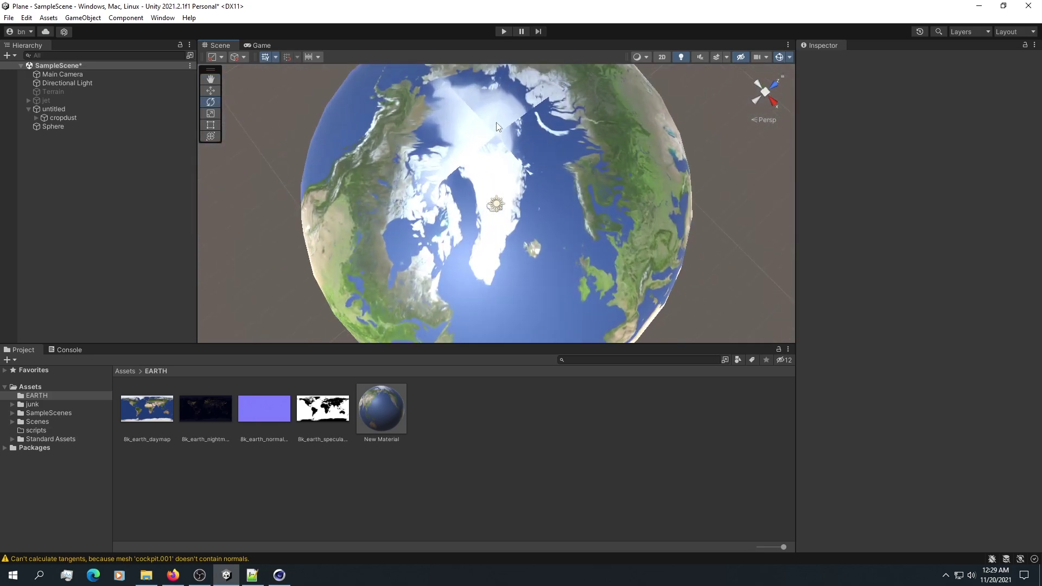
pyautogui.keyDown('alt'); pyautogui.moveTo(496, 126); pyautogui.dragTo(490, 220); pyautogui.keyUp('alt')
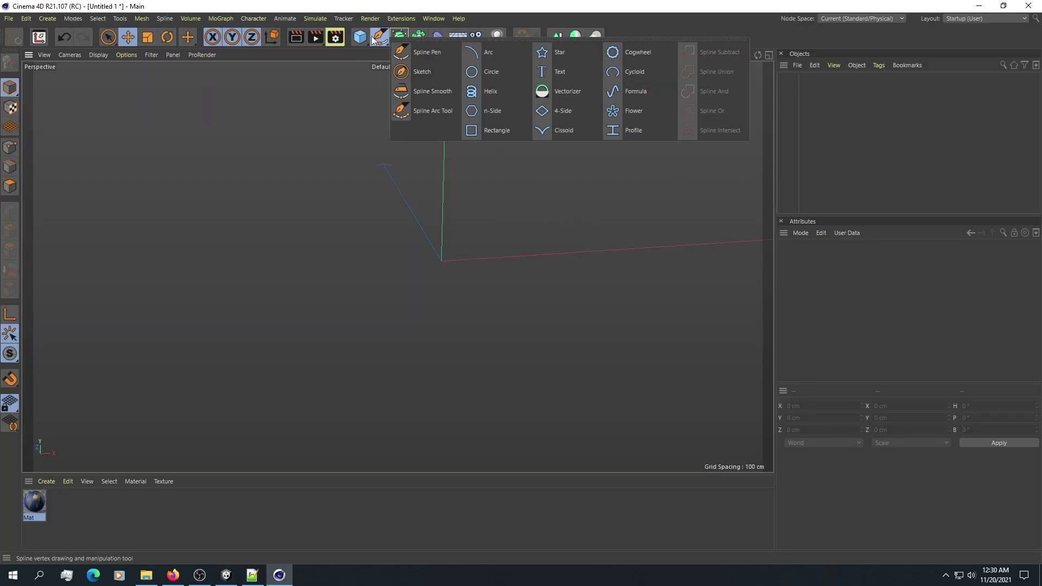
# Step: Switch to Cinema 4D and create a sphere with 1000 segments
pyautogui.moveTo(359, 37); pyautogui.dragTo(402, 51)
pyautogui.moveTo(566, 79); pyautogui.dragTo(568, 76)
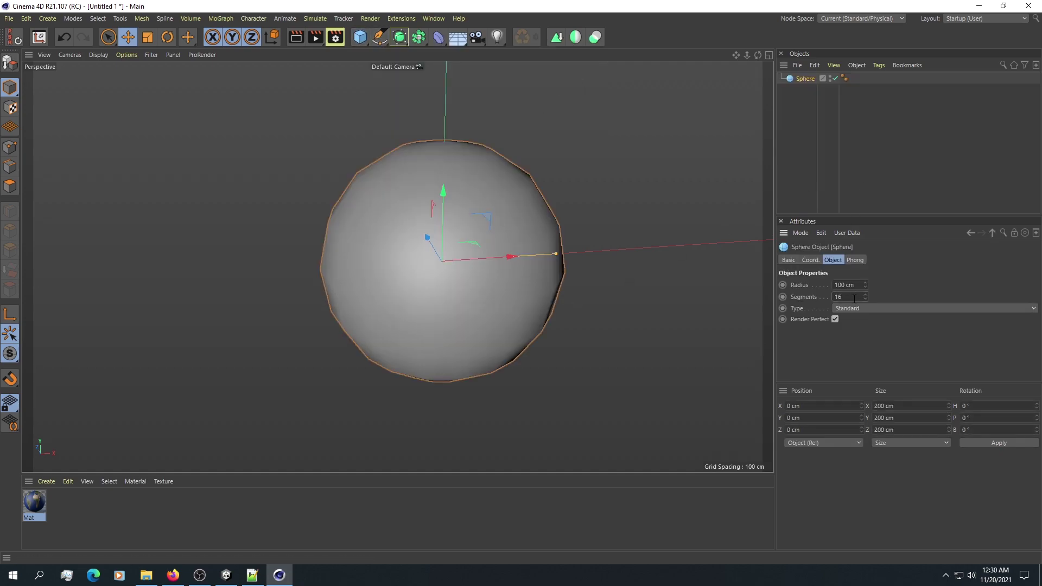
pyautogui.press('Return')
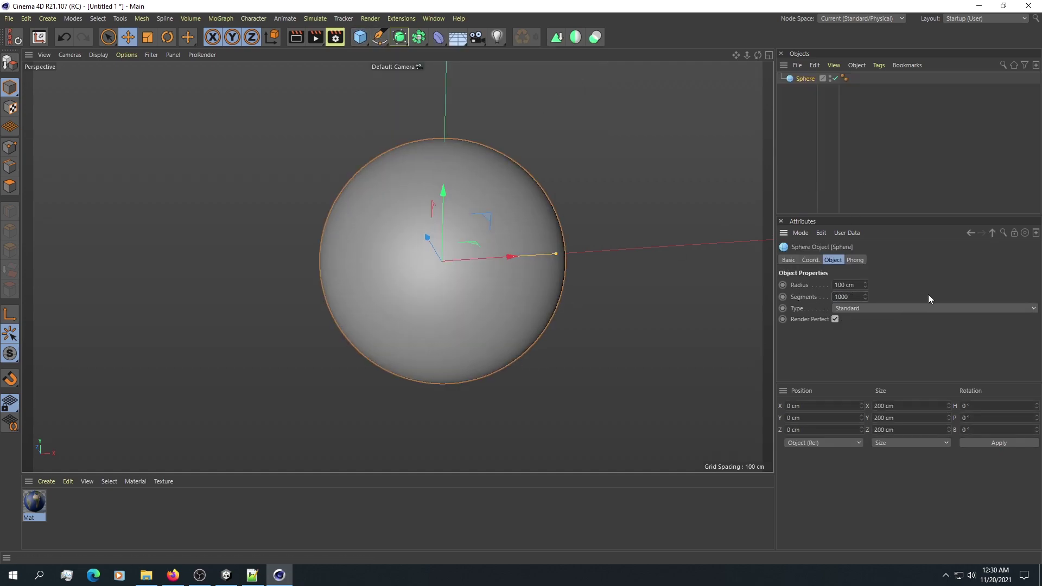
# Step: Check the daymap texture of the material Mat and apply the material to the sphere
pyautogui.doubleClick(34, 504)
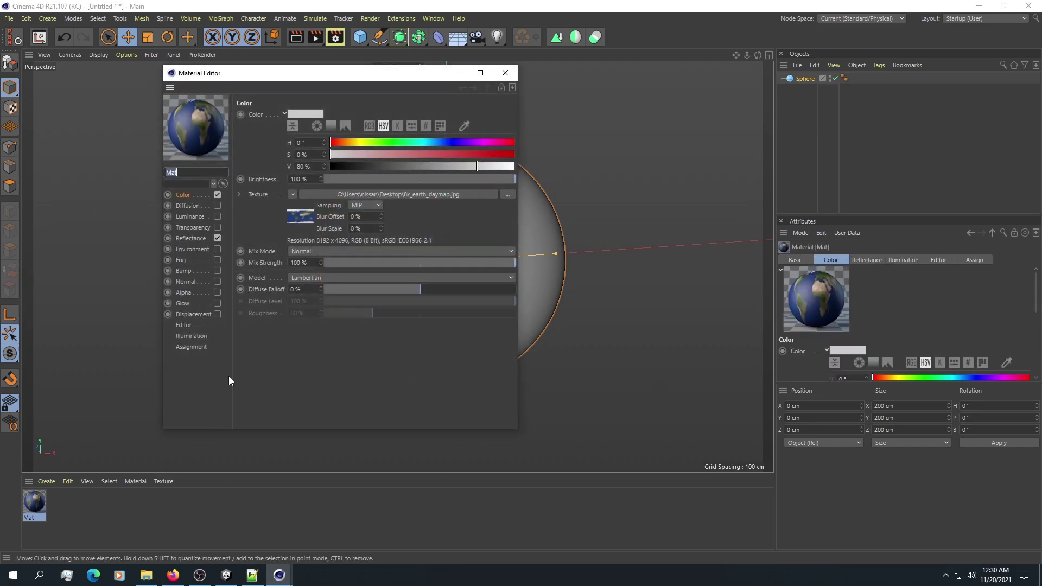
pyautogui.click(504, 73)
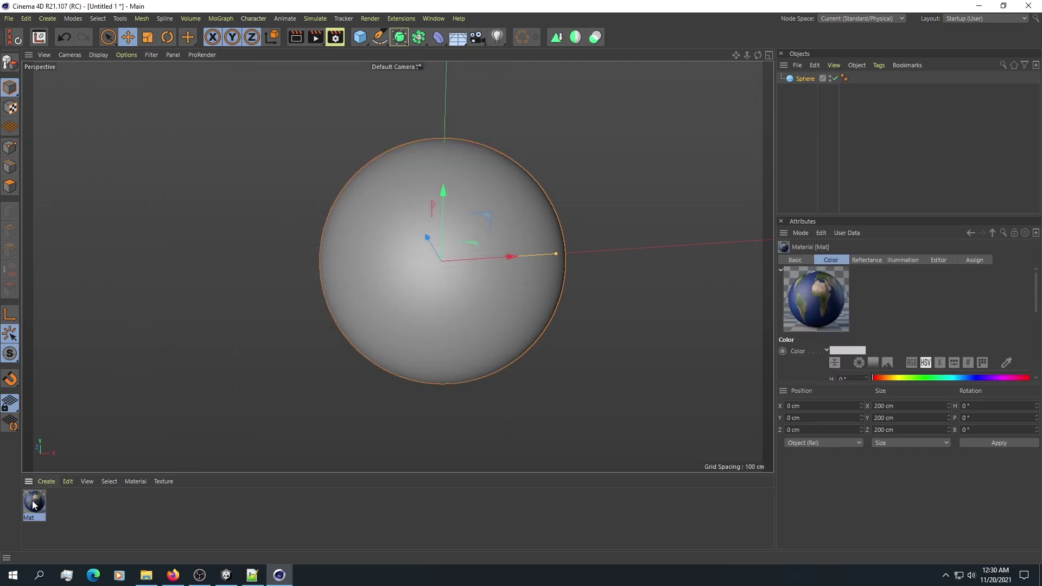
pyautogui.moveTo(35, 502); pyautogui.dragTo(445, 223)
pyautogui.scroll(8, 459, 187)
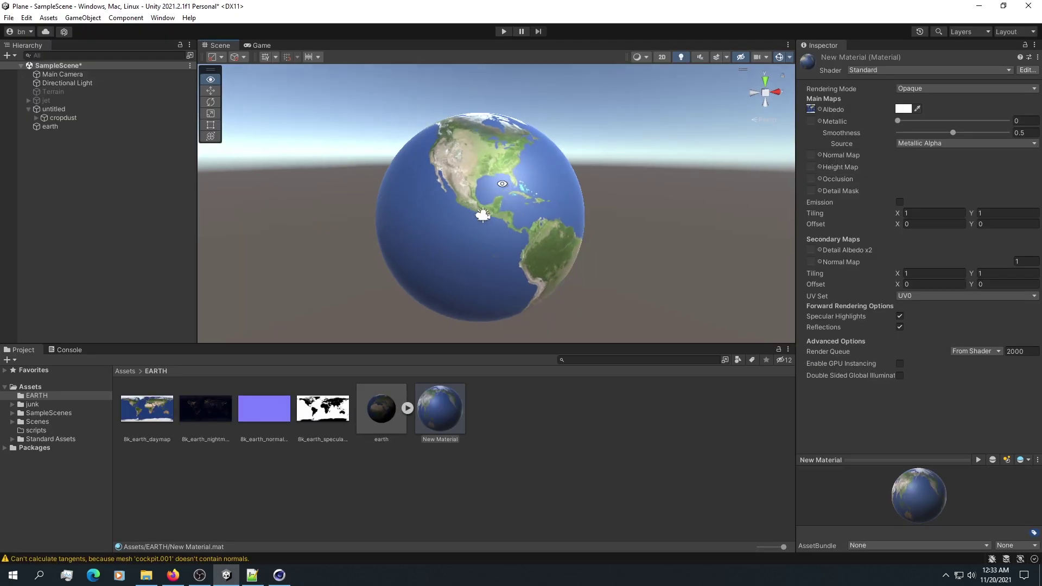
pyautogui.keyDown('alt'); pyautogui.moveTo(467, 197); pyautogui.dragTo(393, 219); pyautogui.keyUp('alt')
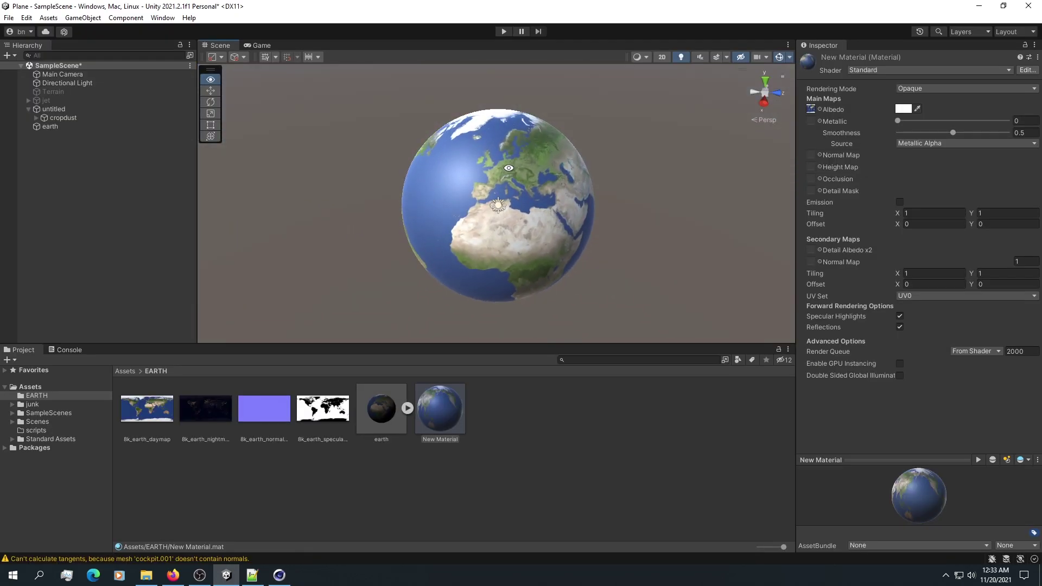
# Step: Switch to Unity, view the imported earth model from several sides and open the Scene view's gizmo options
pyautogui.keyDown('alt'); pyautogui.moveTo(509, 167); pyautogui.dragTo(496, 198); pyautogui.keyUp('alt')
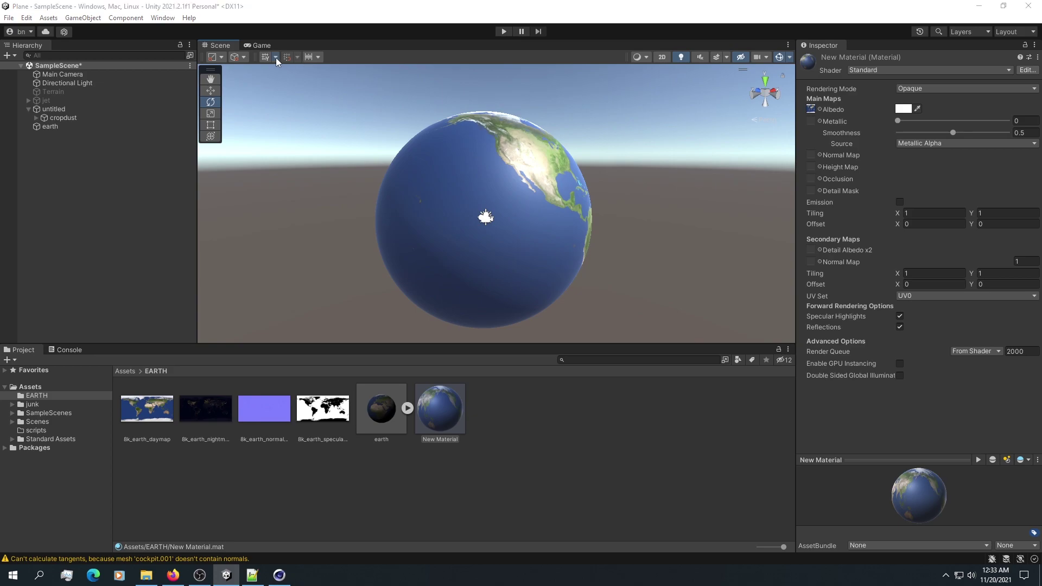
pyautogui.click(789, 57)
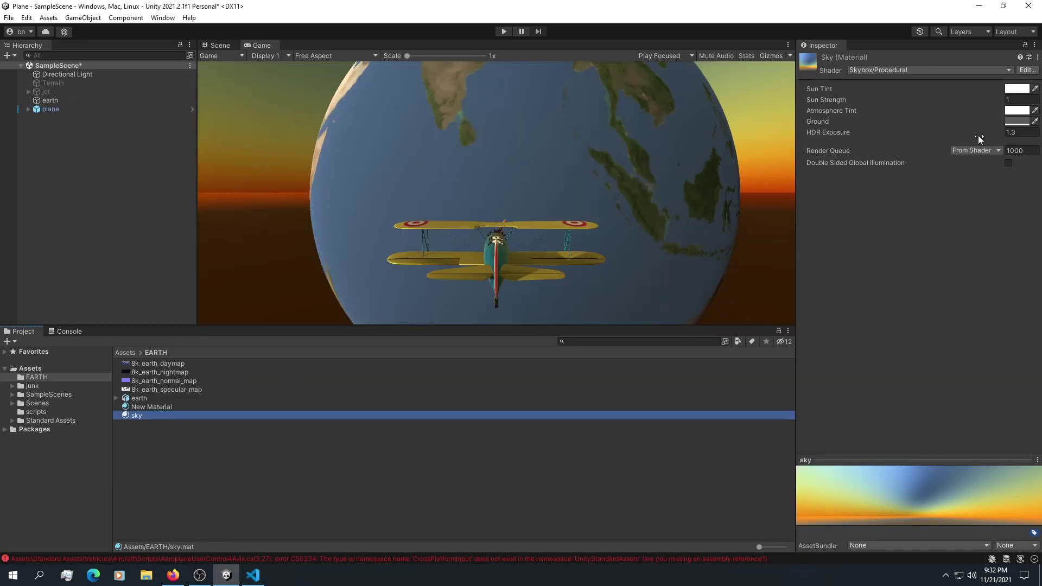
# Step: Adjust the HDR Exposure of the procedural sky material
pyautogui.moveTo(979, 139); pyautogui.dragTo(960, 102)
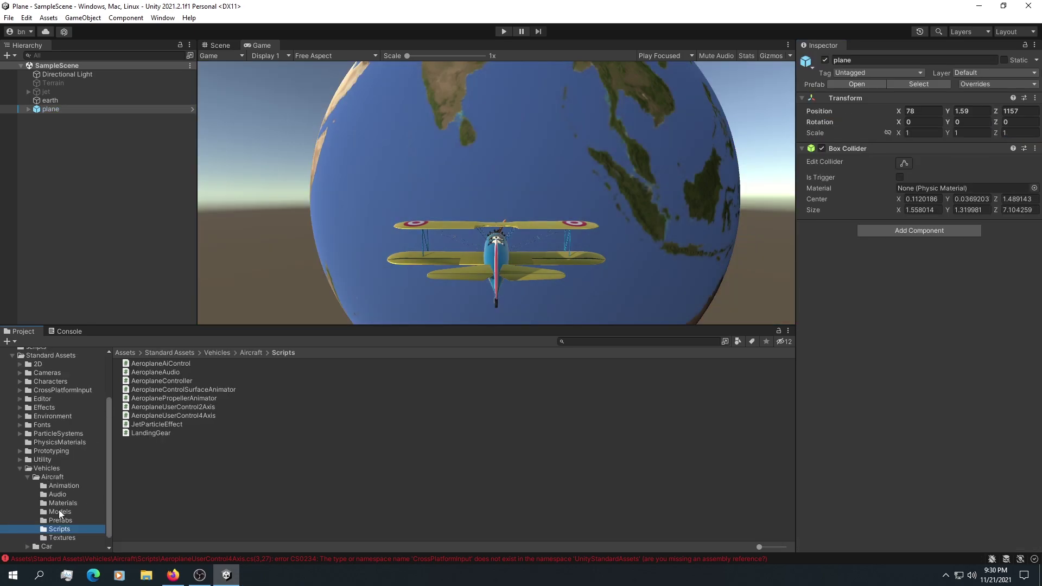
# Step: Look through the Standard Assets Aircraft Scripts folder and read the script errors in the console
pyautogui.scroll(-1, 77, 453)
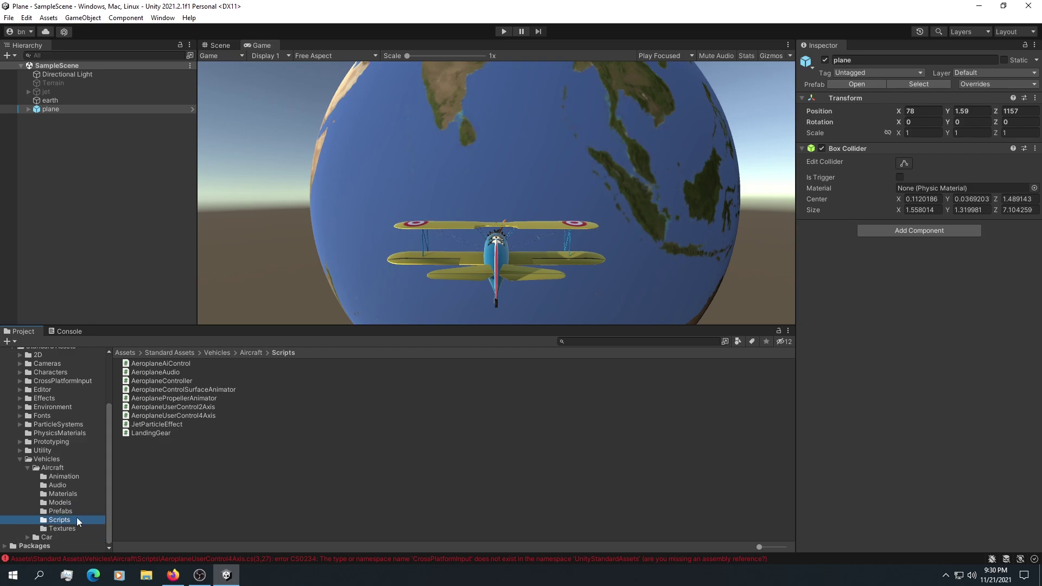
pyautogui.click(61, 332)
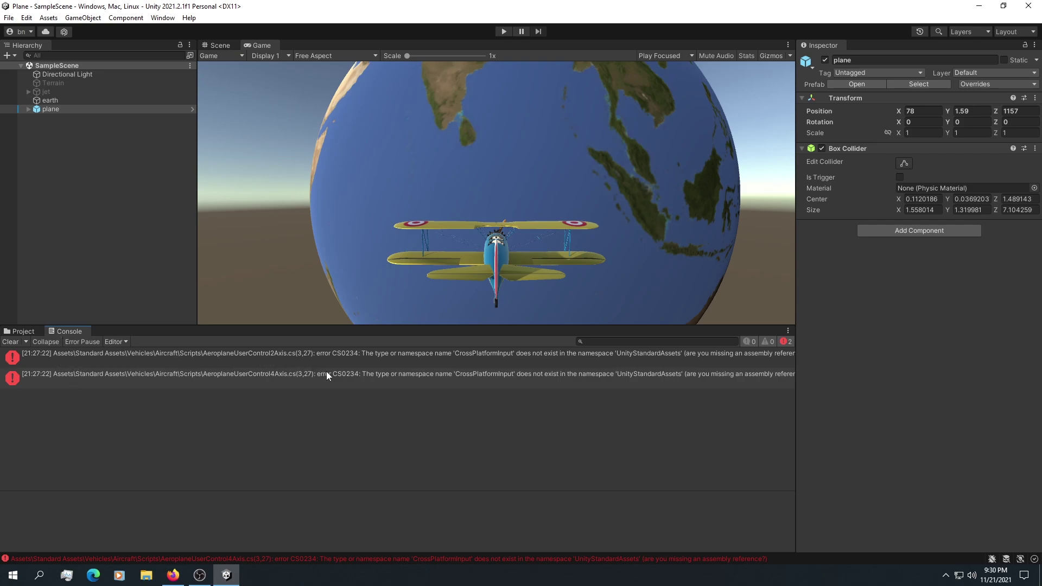
pyautogui.click(23, 331)
pyautogui.click(73, 332)
pyautogui.click(40, 333)
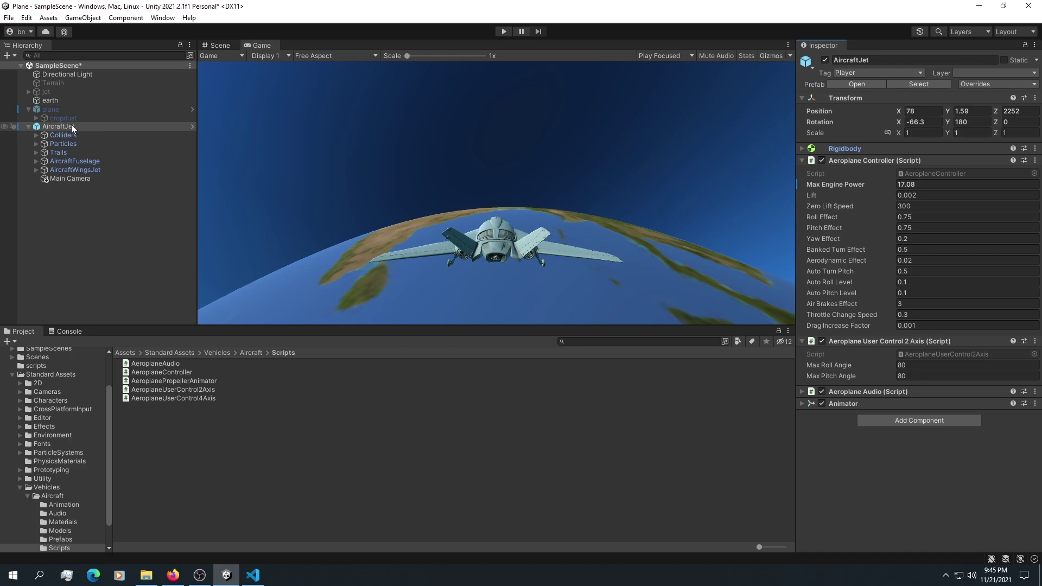
# Step: Check the settings of the Main Camera under AircraftJet and test-fly the jet in Play mode
pyautogui.click(74, 177)
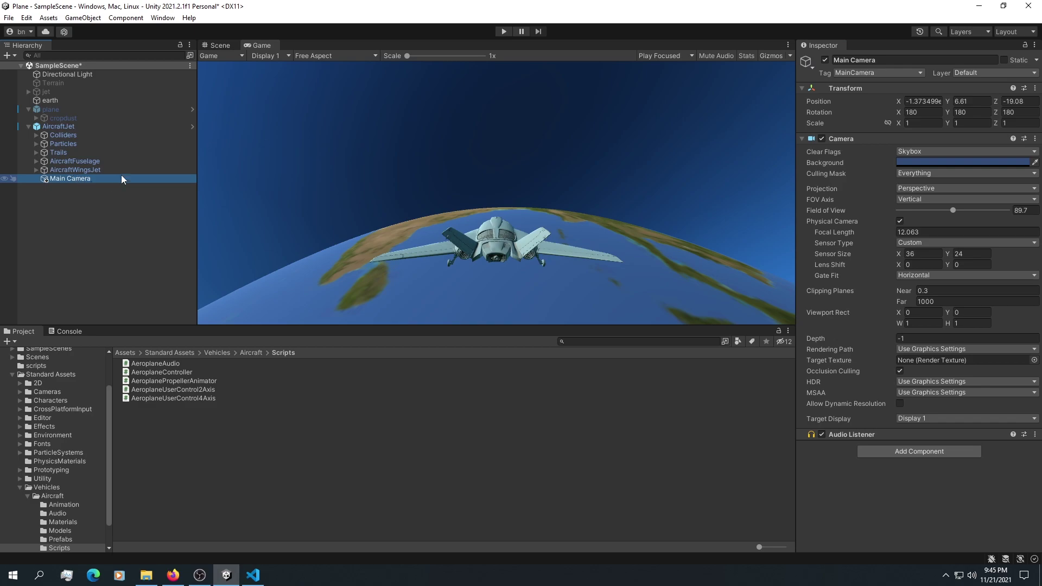
pyautogui.click(126, 215)
pyautogui.click(503, 32)
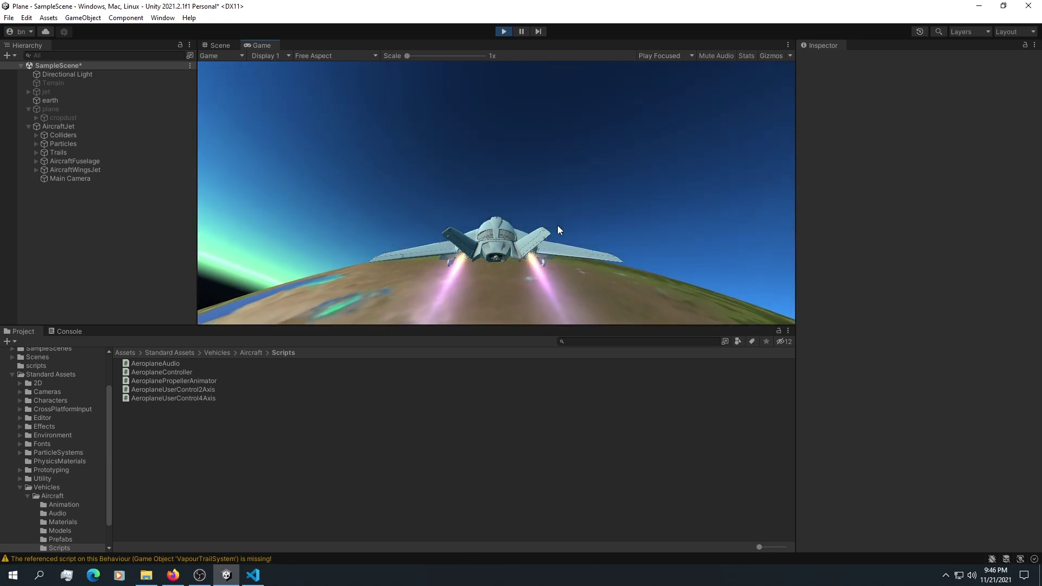
pyautogui.press('a')
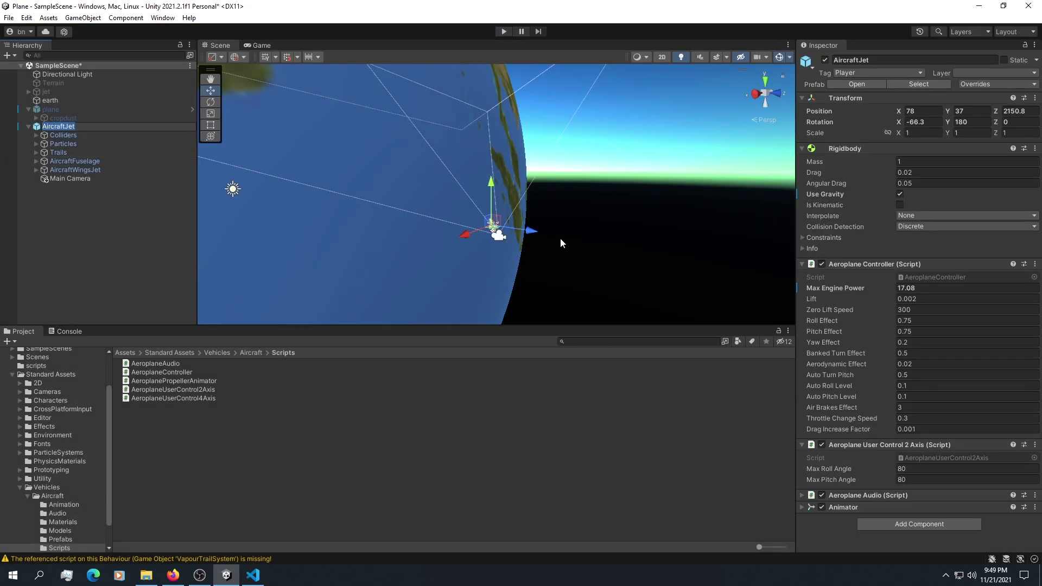
# Step: Examine the AircraftJet's position relative to the earth's surface in the scene
pyautogui.moveTo(560, 238); pyautogui.dragTo(520, 239, button='right')
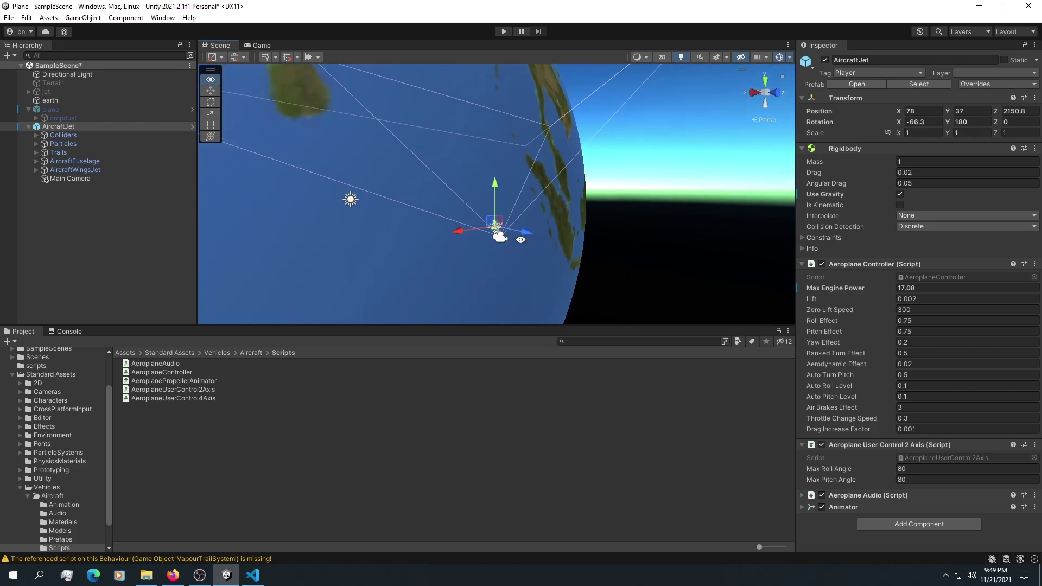
pyautogui.moveTo(489, 226)
pyautogui.keyDown('alt'); pyautogui.mouseDown()
pyautogui.moveTo(513, 219)
pyautogui.moveTo(487, 206)
pyautogui.mouseUp(); pyautogui.keyUp('alt')
pyautogui.moveTo(487, 206); pyautogui.dragTo(492, 224, button='right')
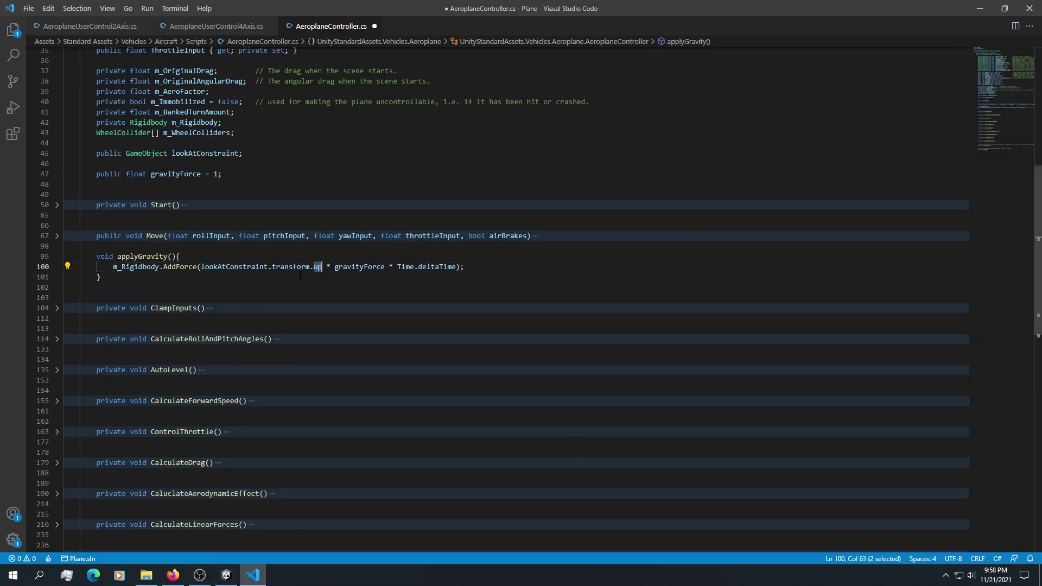
# Step: Try to replace up with forward in the lookAtConstraint.transform direction of applyGravity's AddForce call
pyautogui.write('for')
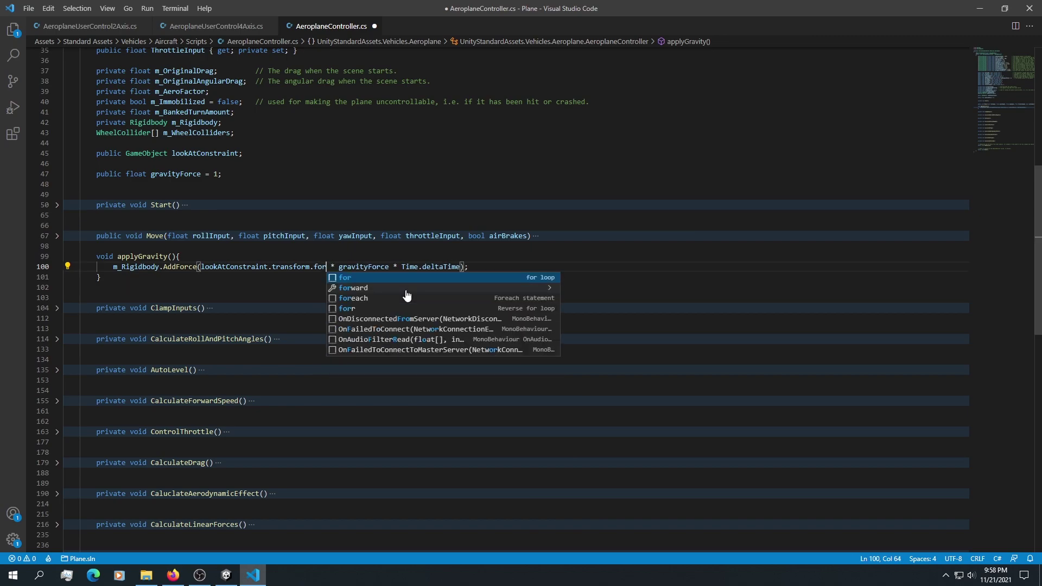
pyautogui.press('Return')
pyautogui.hotkey('ctrl', 'z')
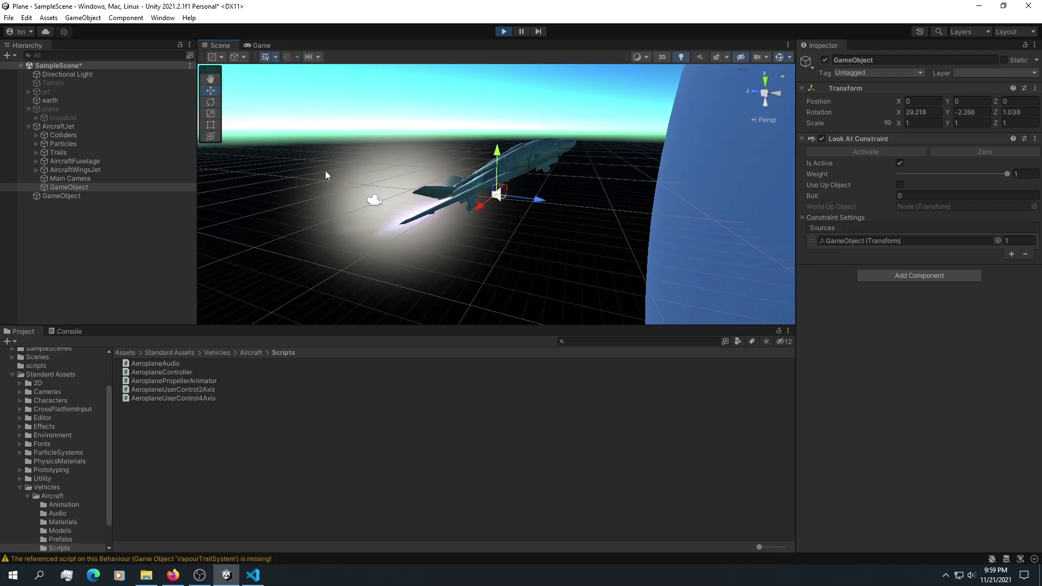
# Step: Inspect the AircraftJet object while the game is running and clear the selection
pyautogui.click(96, 127)
pyautogui.click(141, 239)
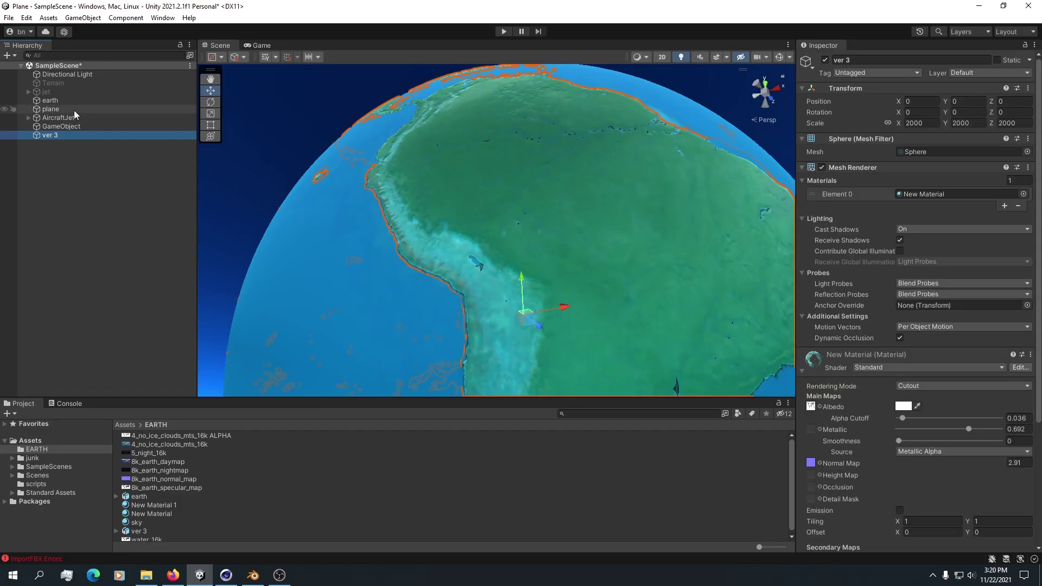
# Step: Disable the earth object and view the separate land layer of ver 3 from several sides
pyautogui.click(77, 101)
pyautogui.click(825, 59)
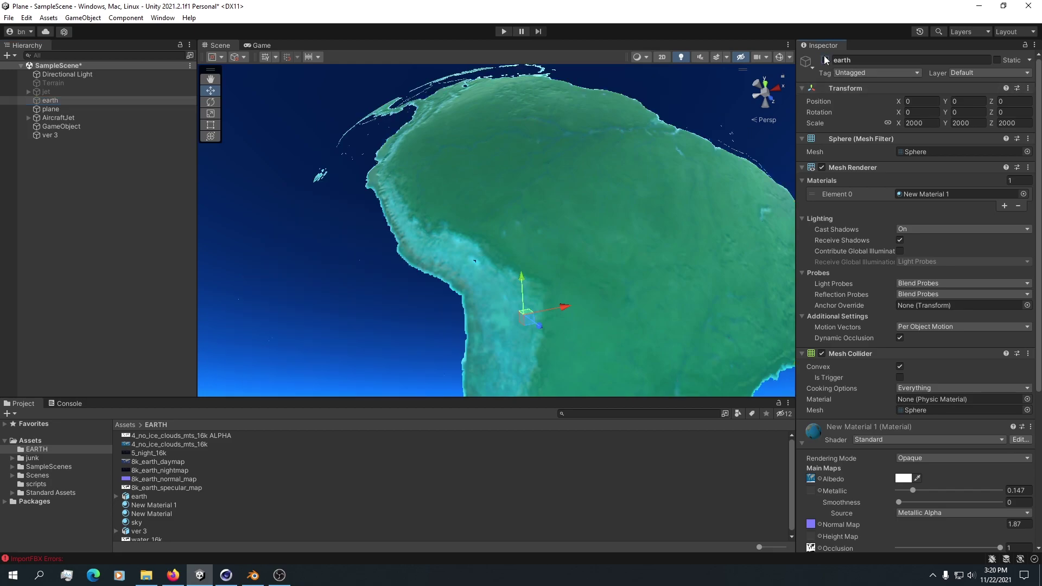
pyautogui.keyDown('alt'); pyautogui.moveTo(553, 169); pyautogui.dragTo(486, 218); pyautogui.keyUp('alt')
pyautogui.scroll(-3, 484, 217)
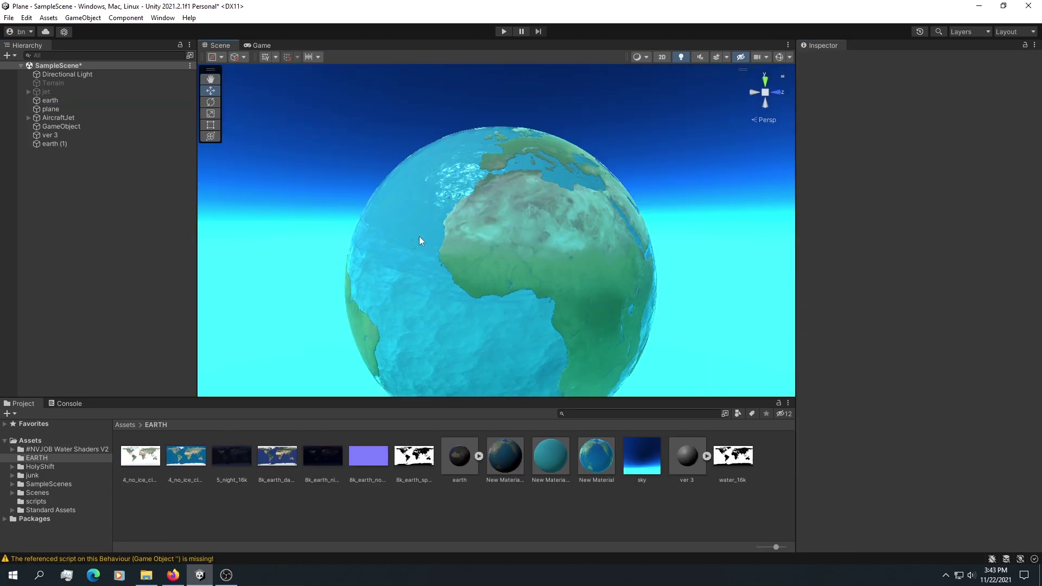
pyautogui.keyDown('alt'); pyautogui.moveTo(419, 236); pyautogui.dragTo(571, 230); pyautogui.keyUp('alt')
pyautogui.moveTo(482, 243); pyautogui.dragTo(576, 202, button='middle')
pyautogui.keyDown('alt'); pyautogui.moveTo(471, 210); pyautogui.dragTo(551, 168); pyautogui.keyUp('alt')
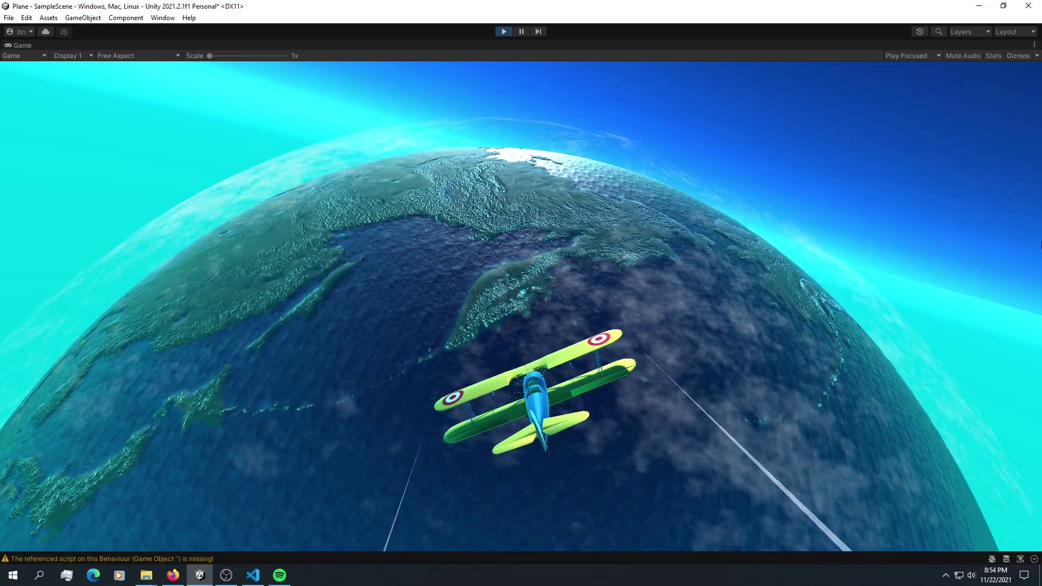
# Step: Leave the maximized Game view and raise the AIRPLANE's Max Engine Power to about 37.26 during play
pyautogui.rightClick(15, 48)
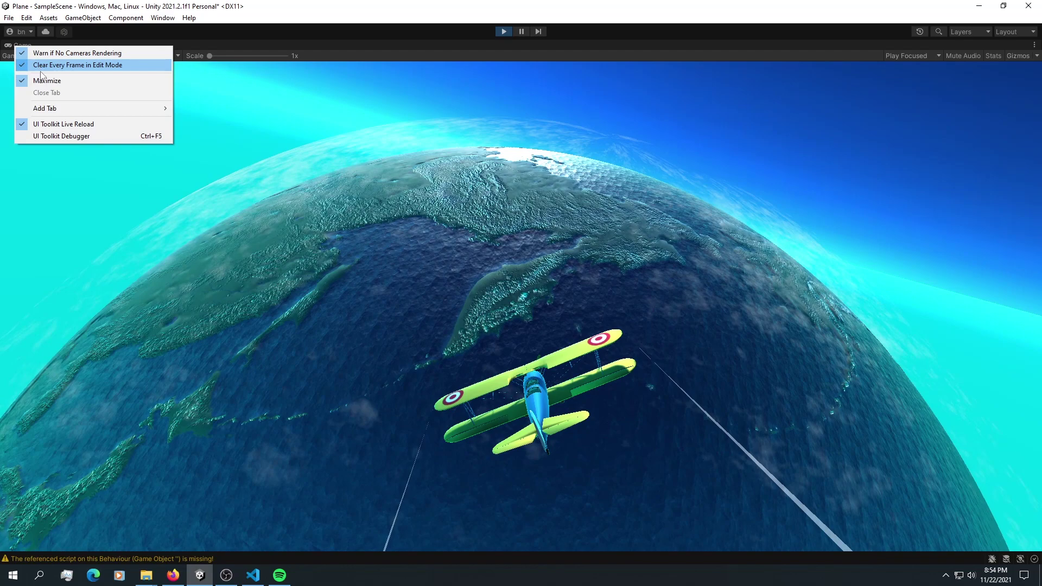
pyautogui.click(49, 80)
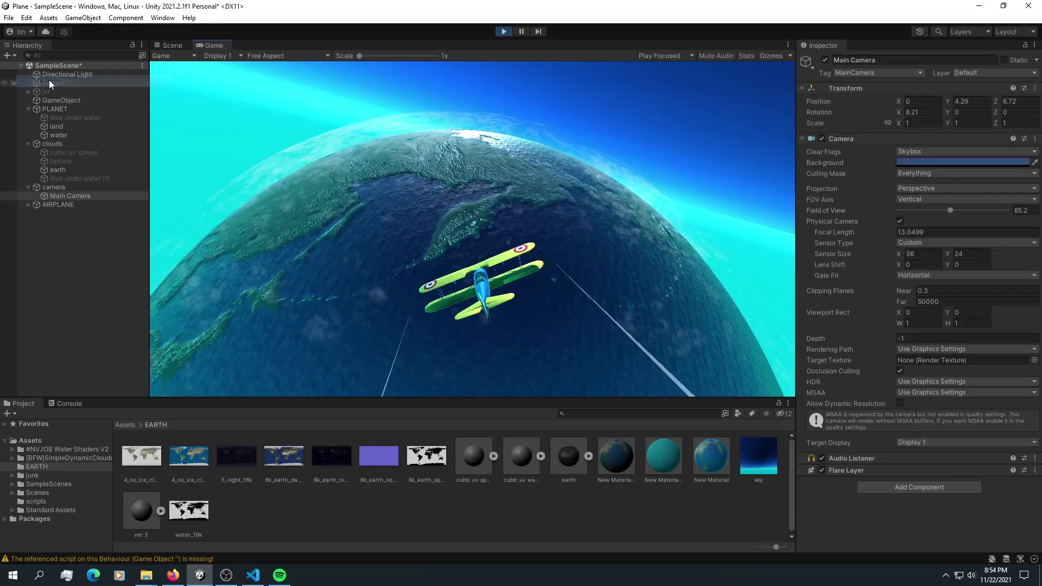
pyautogui.click(62, 204)
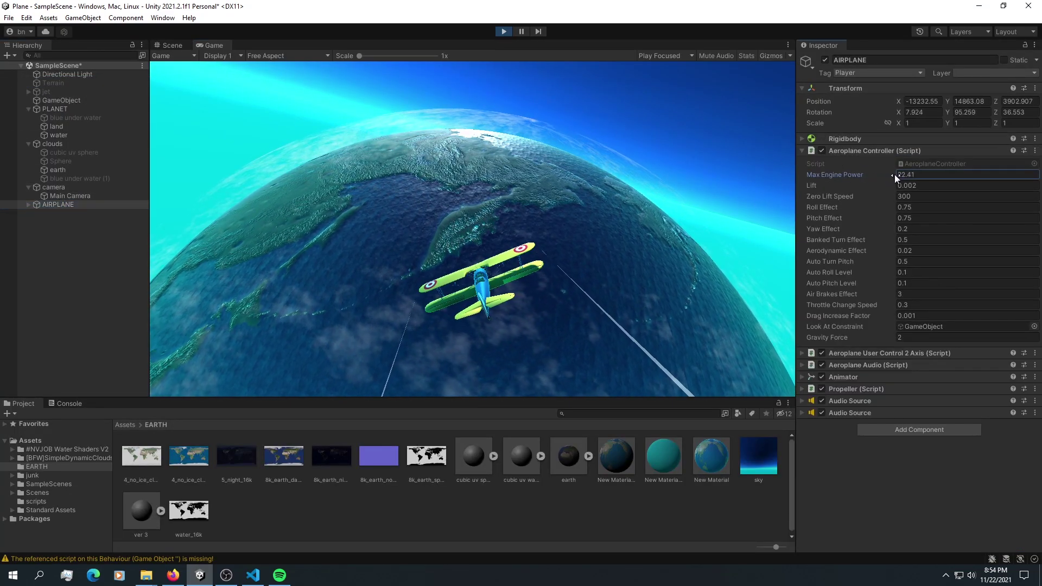
pyautogui.moveTo(894, 174); pyautogui.dragTo(966, 174)
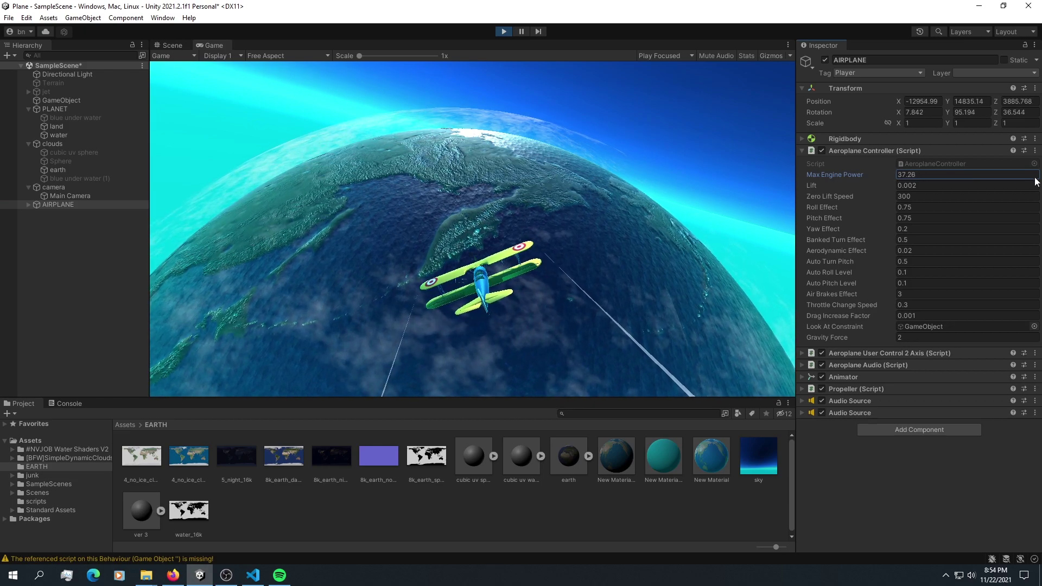
pyautogui.click(41, 273)
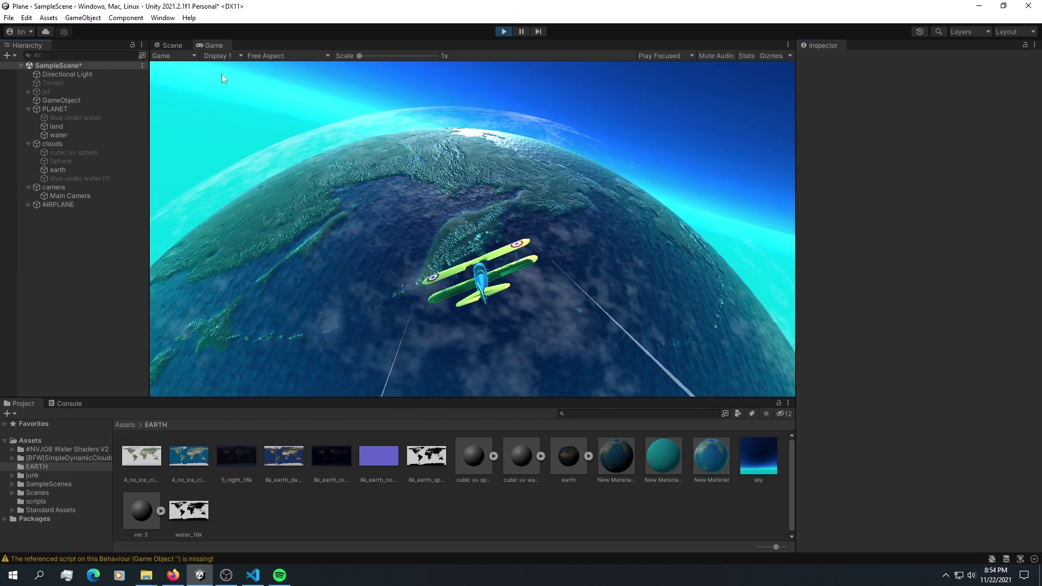